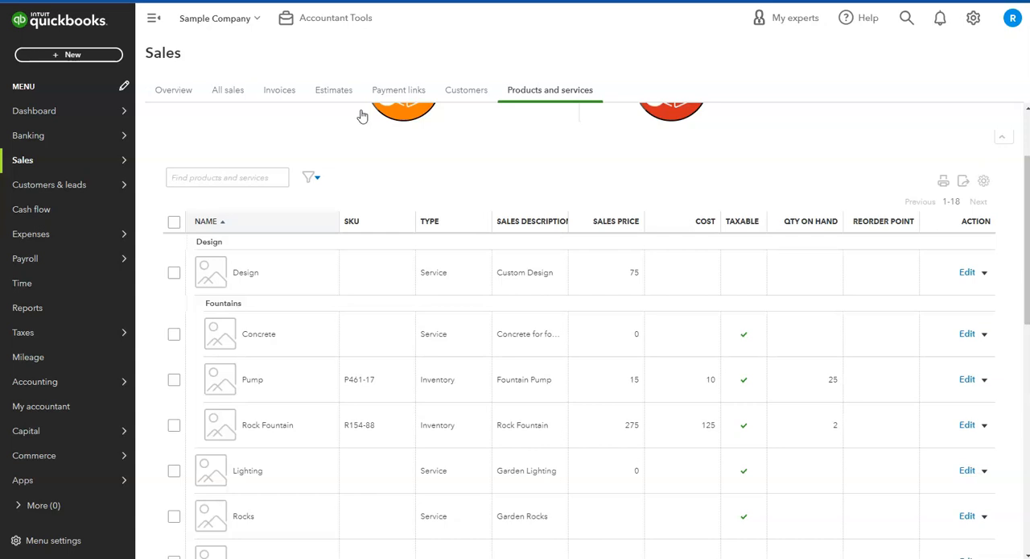
Start a new expense and choose Brosnahan Insurance Agency as the payee.
click(69, 55)
click(229, 126)
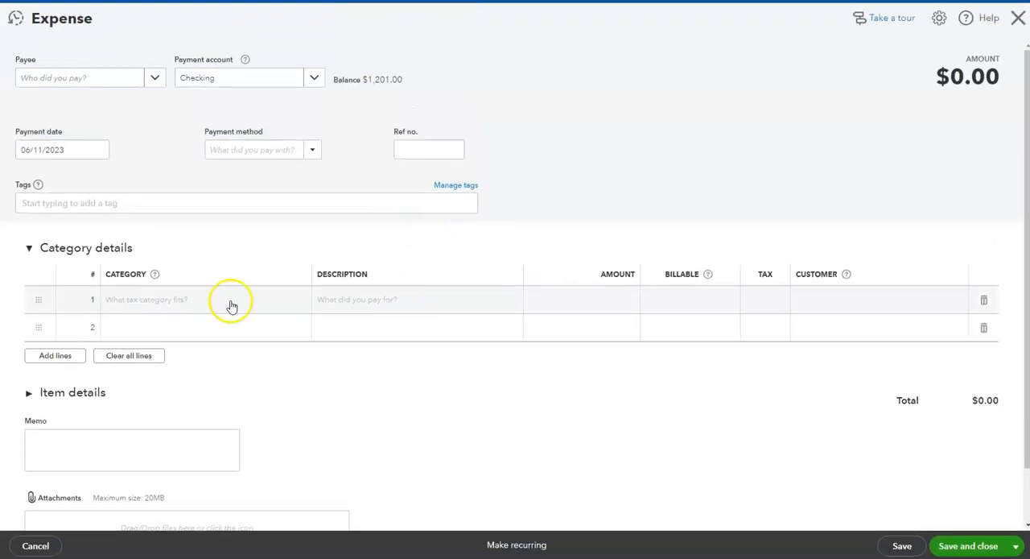
click(100, 79)
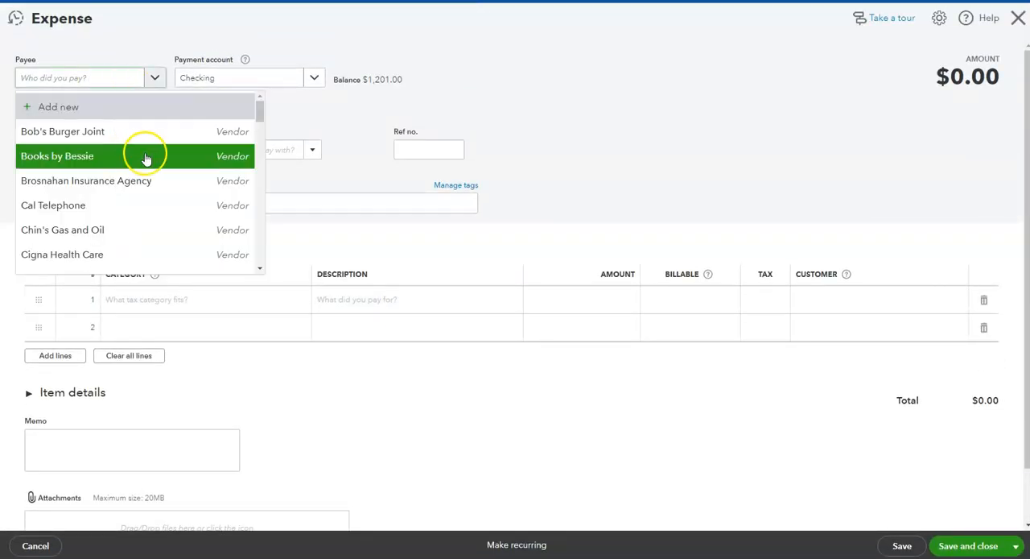
click(115, 185)
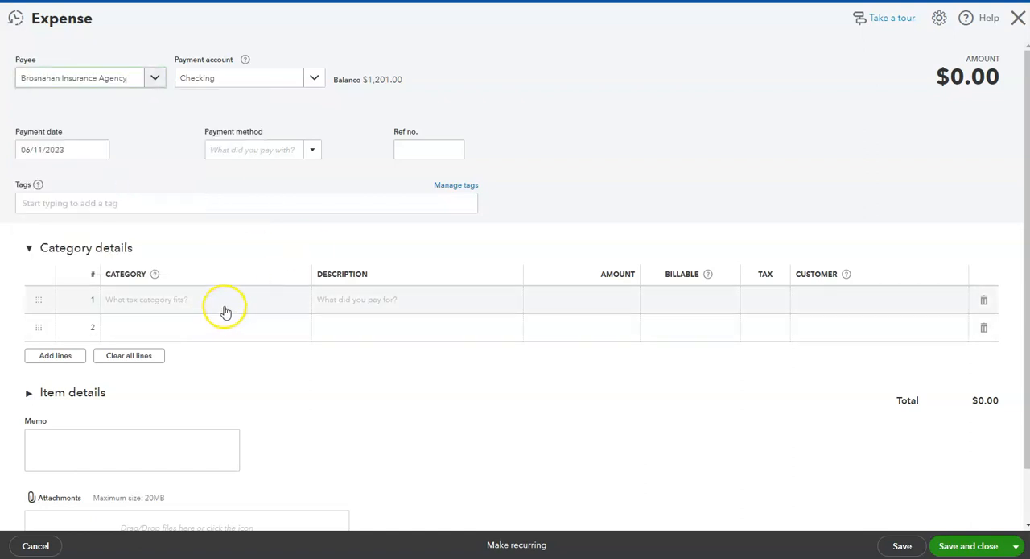
Fill the first category line of the expense with the Insurance category and an amount of 1,000.
click(184, 311)
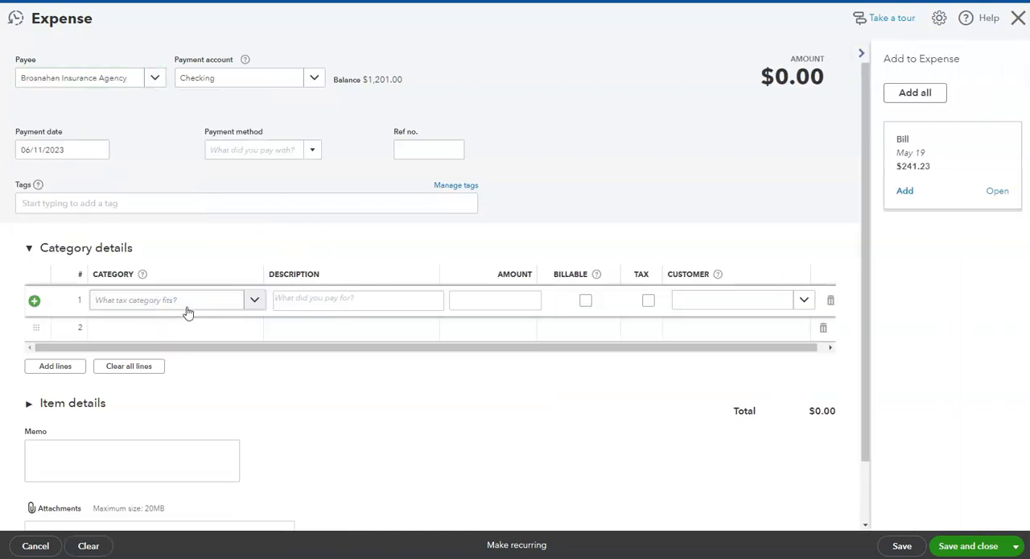
click(189, 308)
text(insurance)
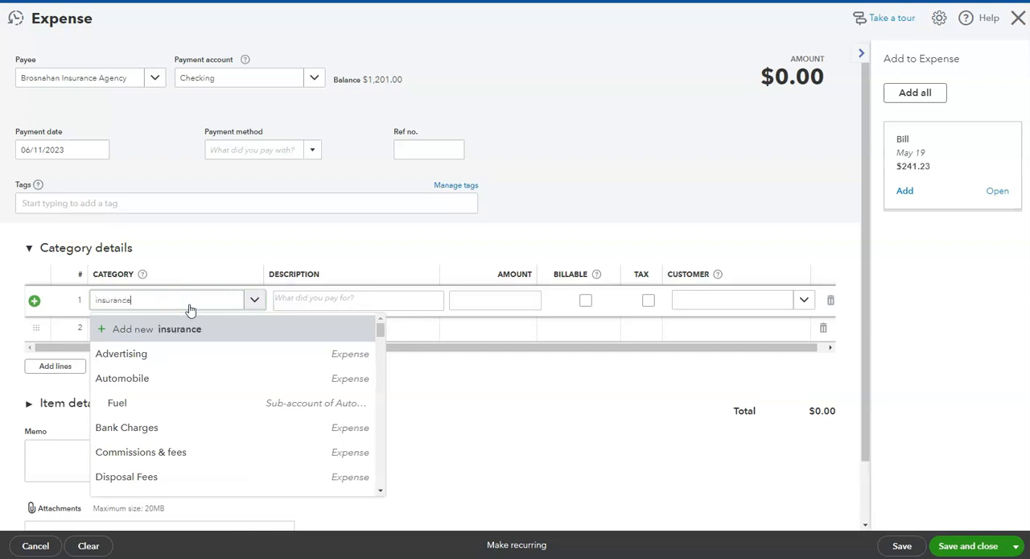
click(137, 354)
click(366, 303)
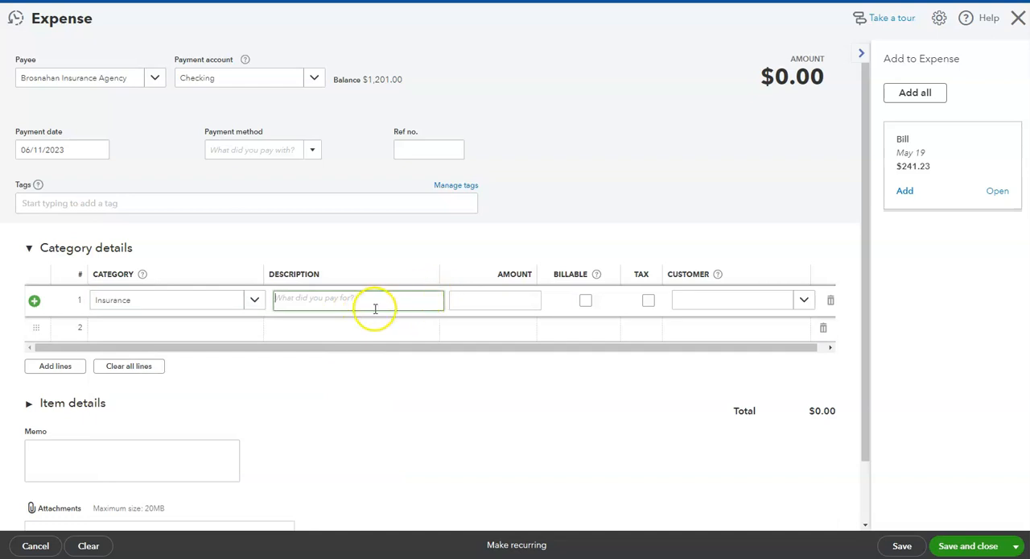
click(503, 305)
text(10000)
key(BackSpace)
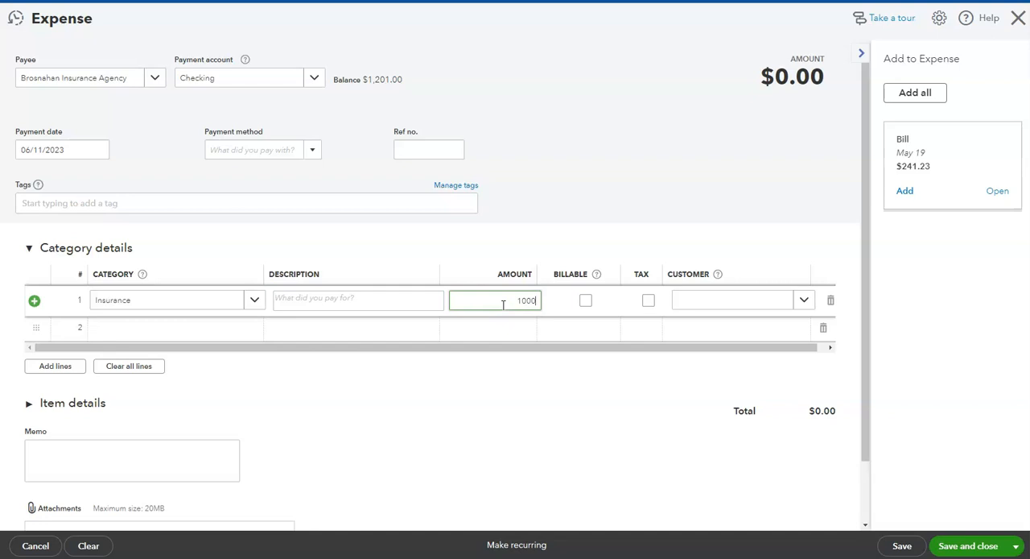
click(485, 316)
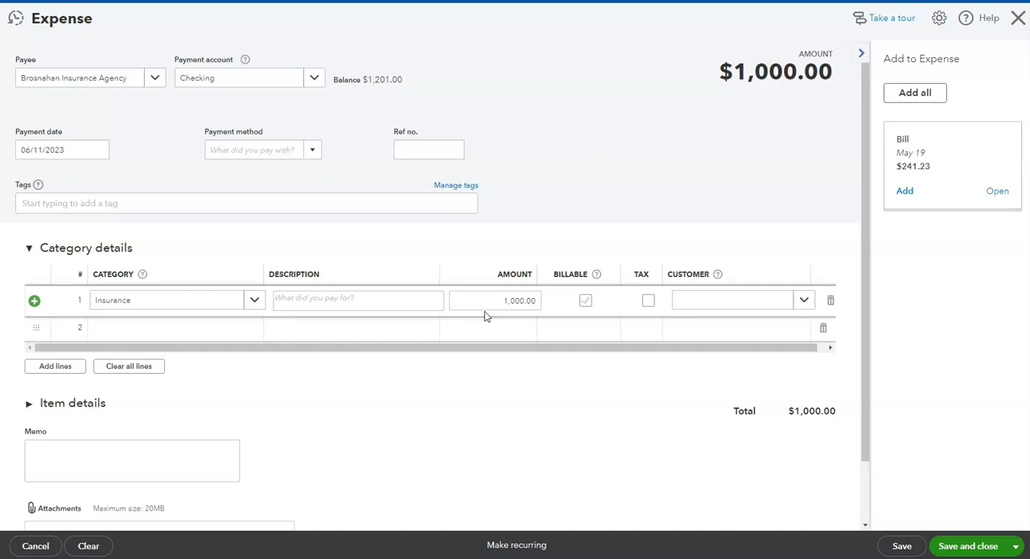
Expand the item details section of the expense, and leave the expense without saving.
click(27, 405)
scroll(252, 397, down, 1)
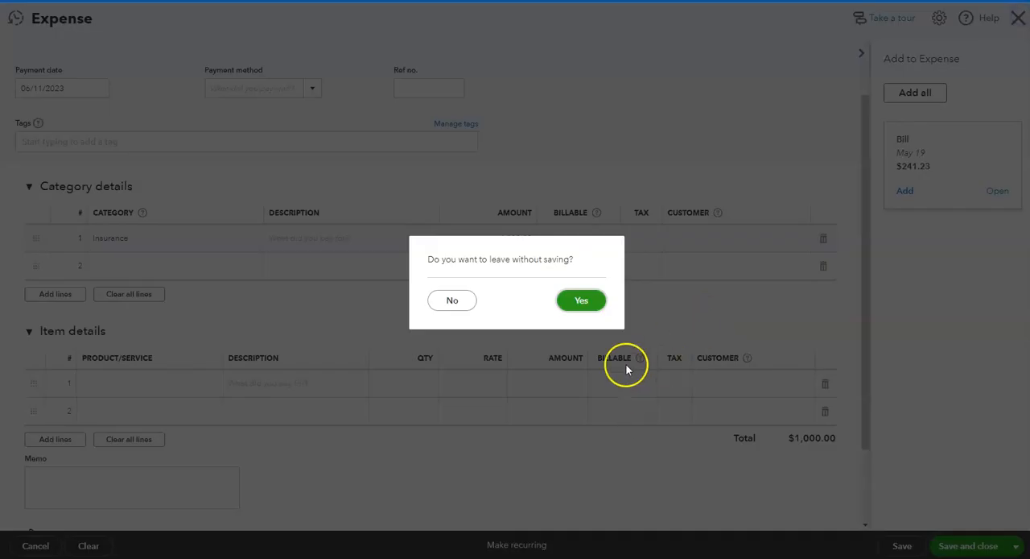
click(589, 303)
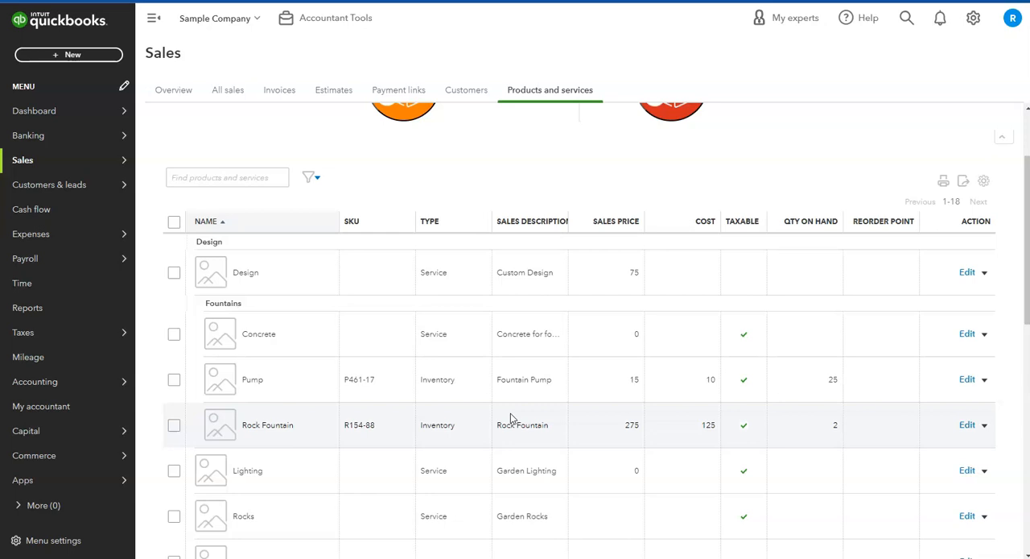
Create a new service item named "Labor costs" with a sales price of 50.
scroll(475, 427, down, 1)
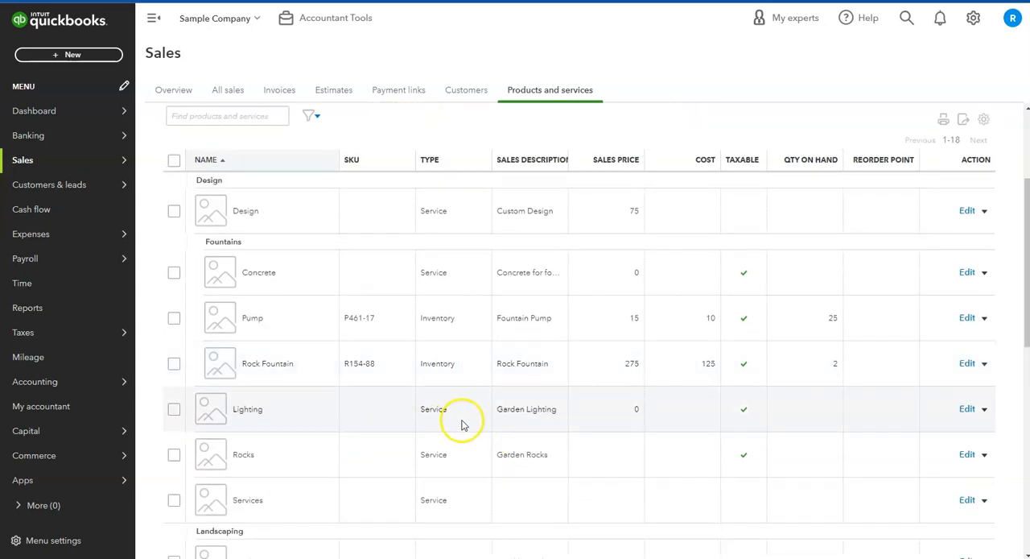
scroll(461, 425, down, 1)
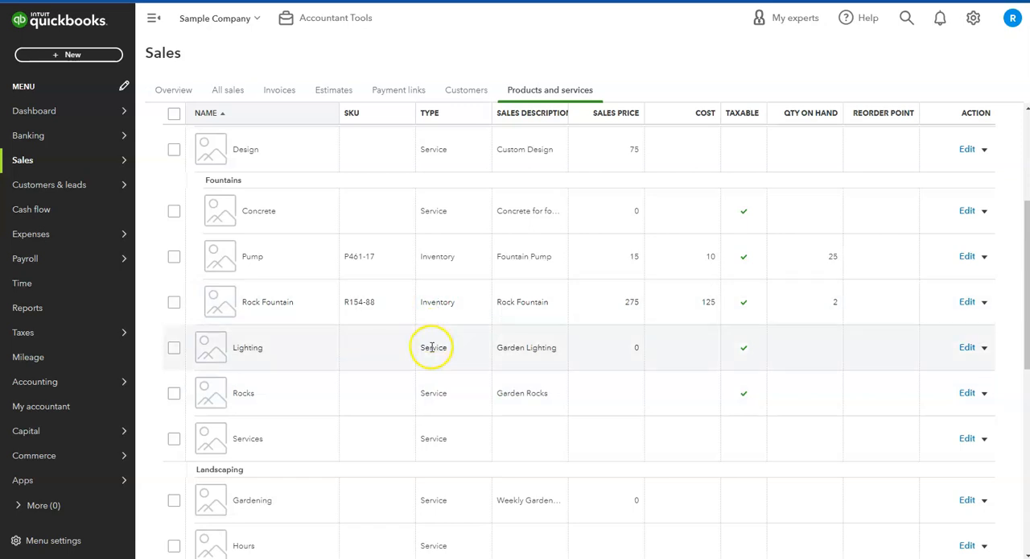
scroll(930, 171, up, 5)
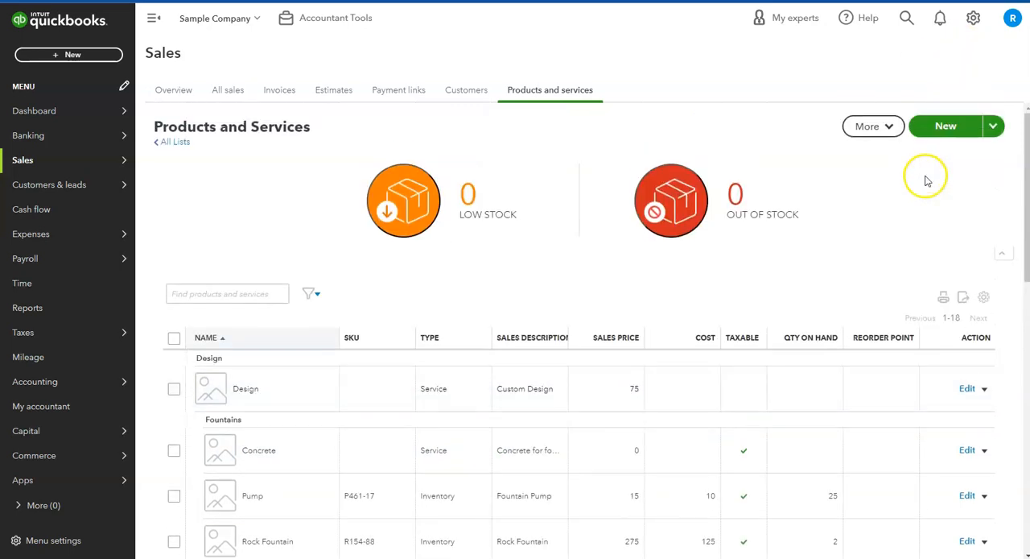
click(955, 135)
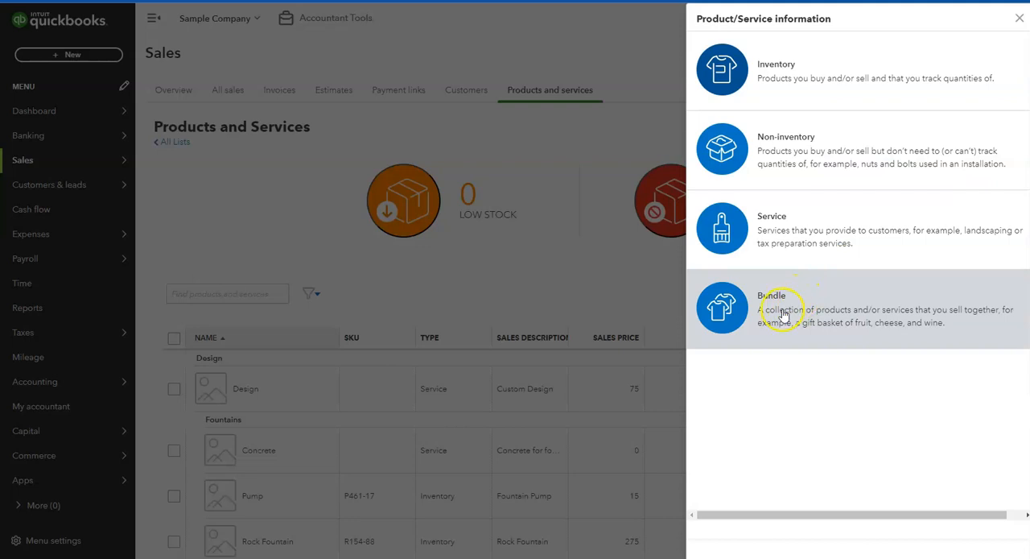
click(767, 228)
click(825, 231)
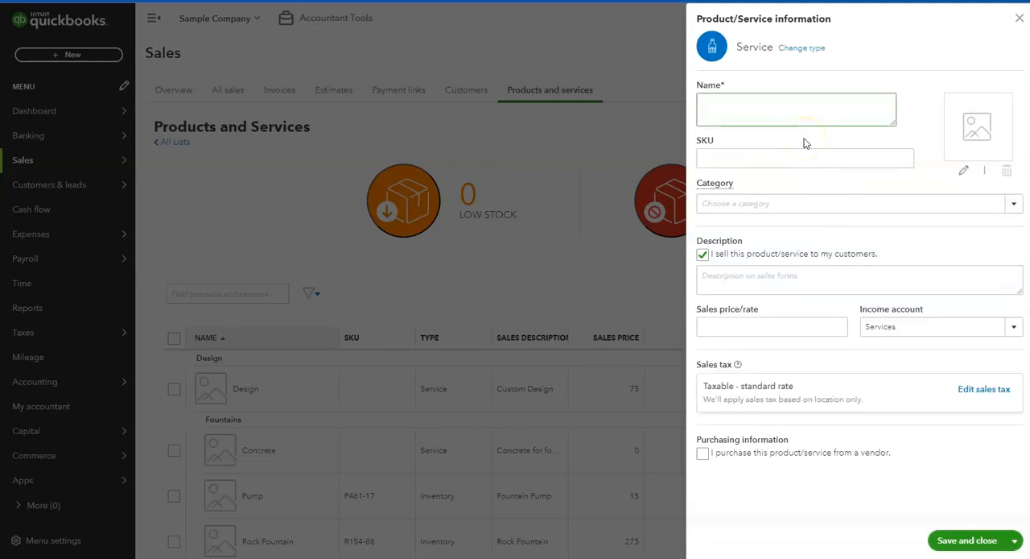
text(Labor costs)
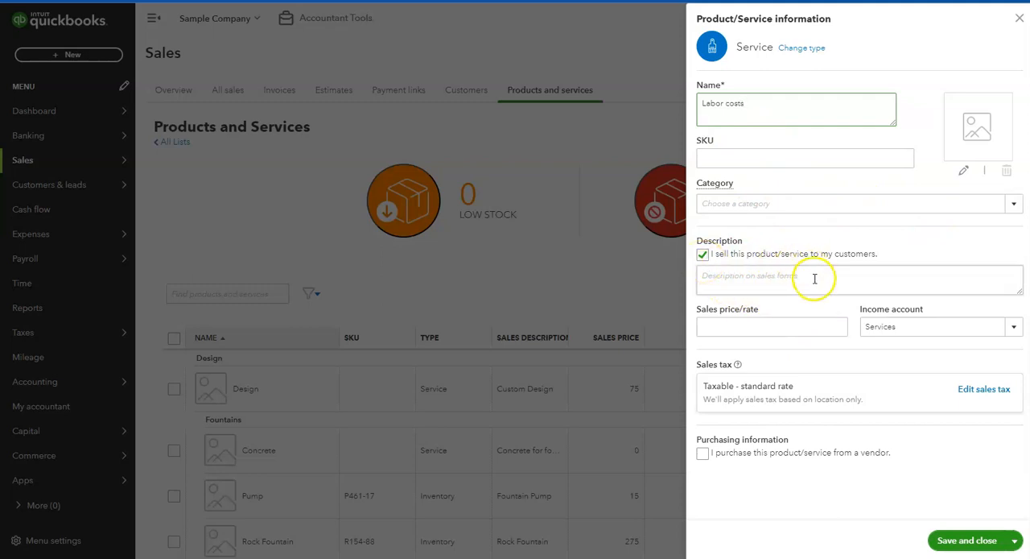
click(818, 326)
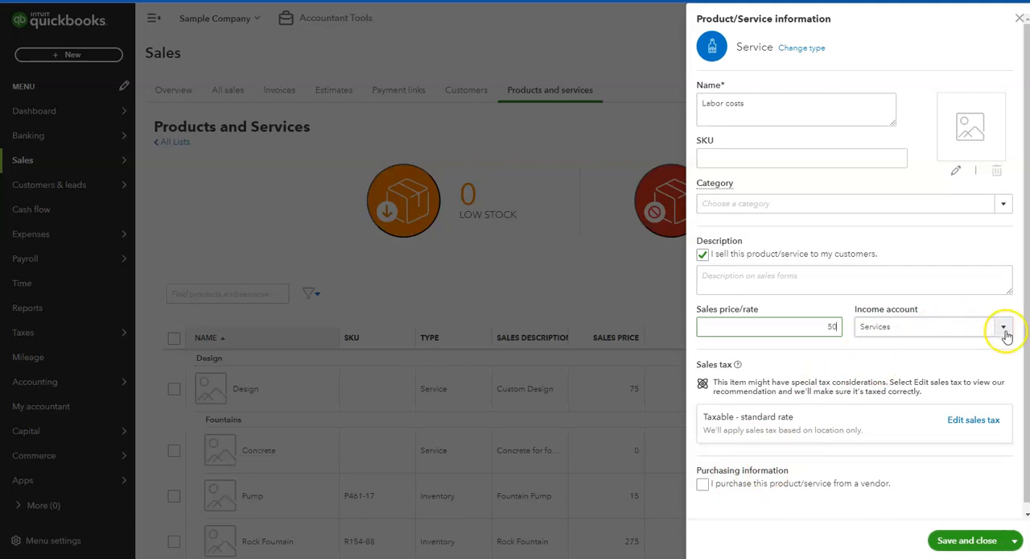
Mark the service as purchased from a vendor and add a Cost of Goods Sold account named "Direct Labor Costs" as its expense account.
click(703, 486)
scroll(835, 456, down, 3)
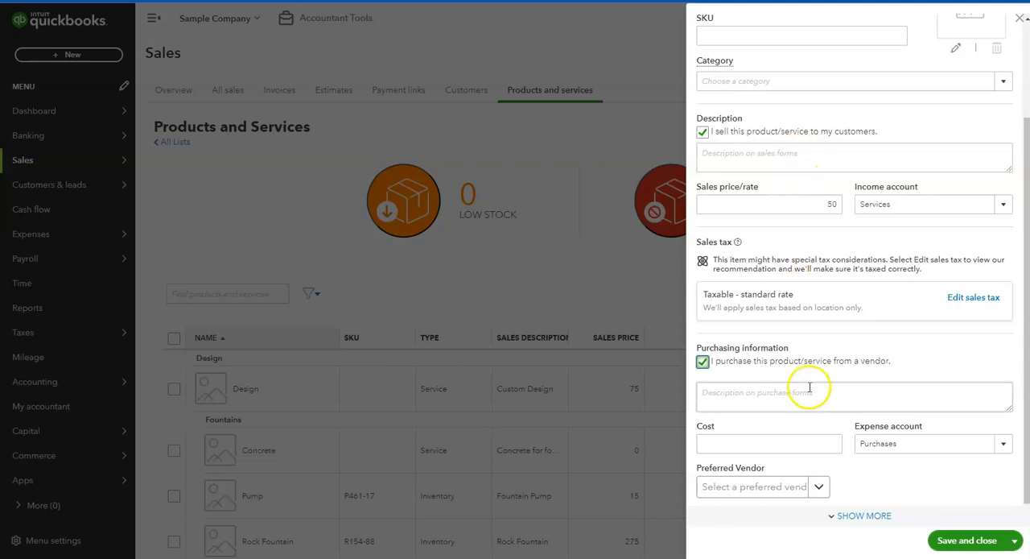
click(1003, 443)
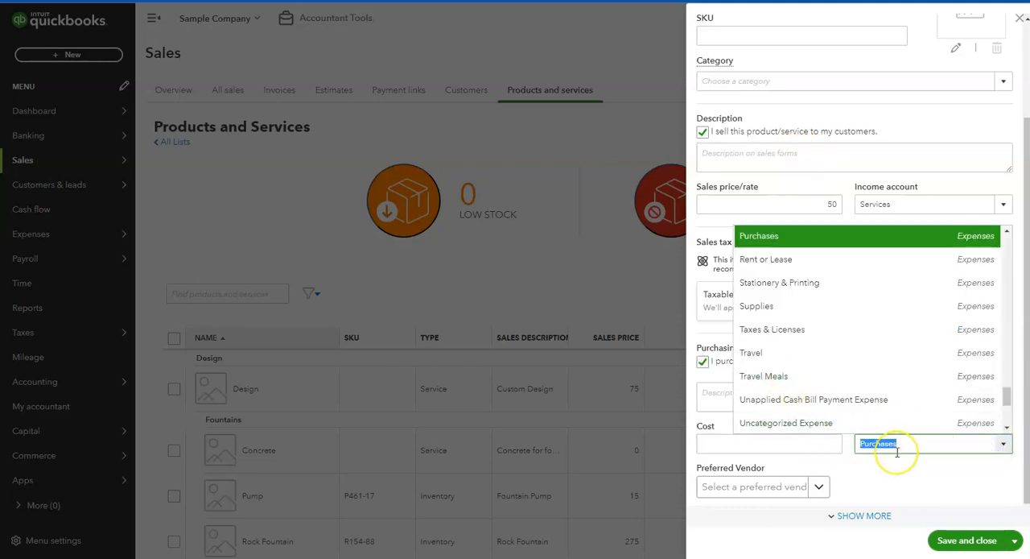
text(Direct)
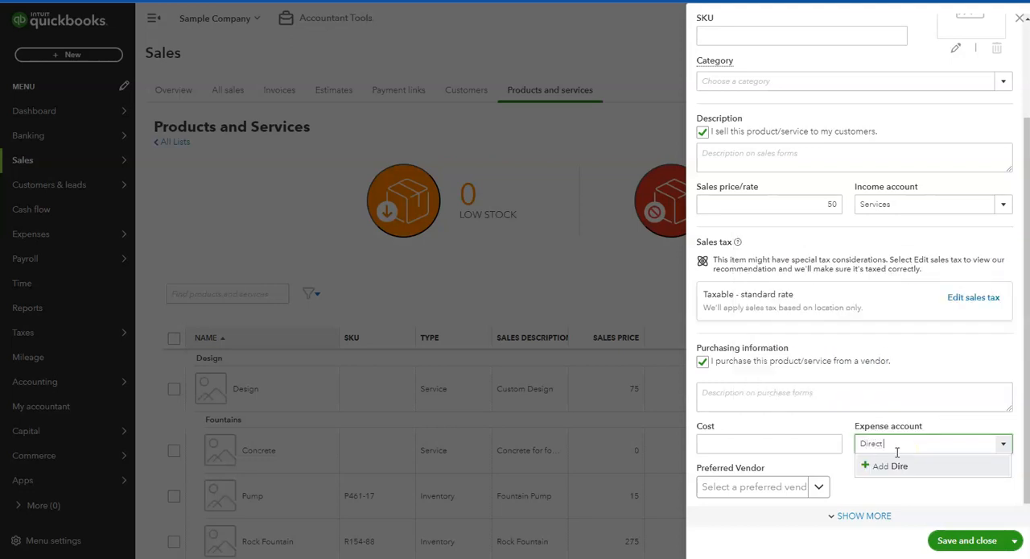
text( Labor Costs)
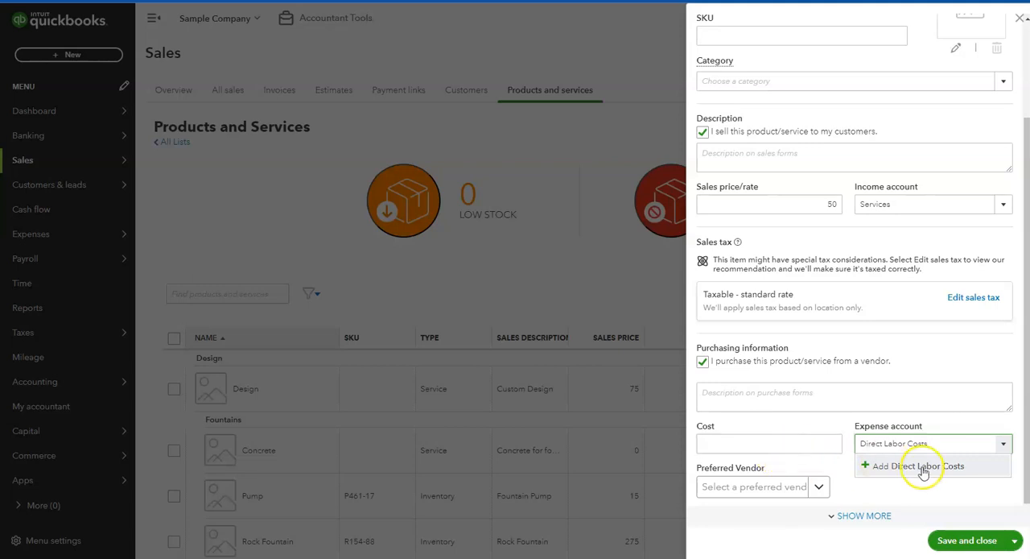
click(921, 469)
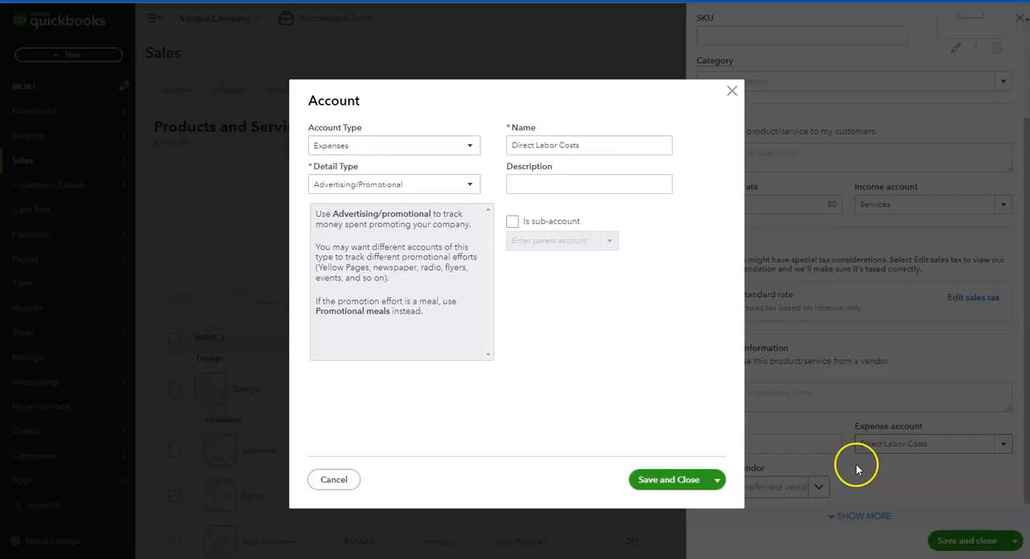
click(456, 149)
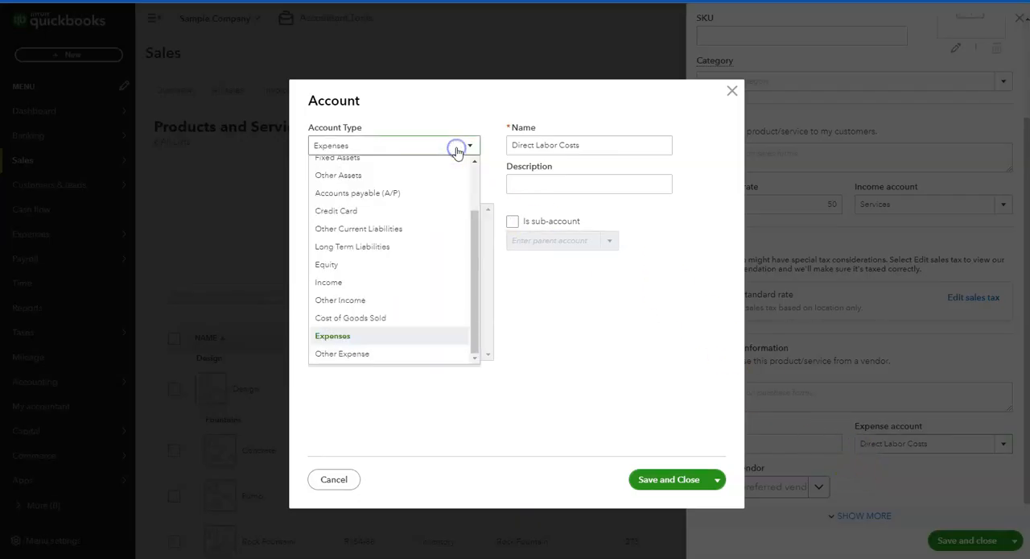
click(354, 318)
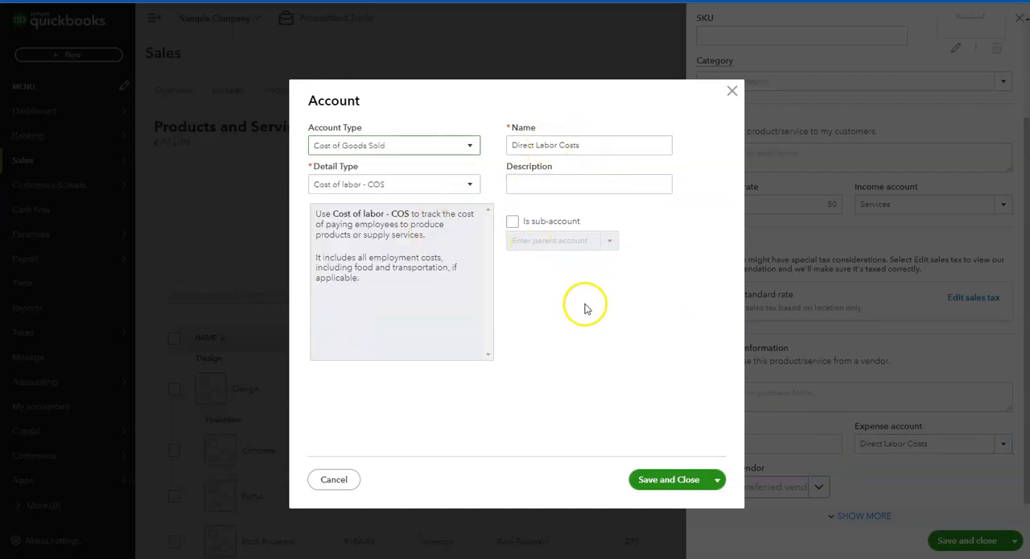
click(657, 480)
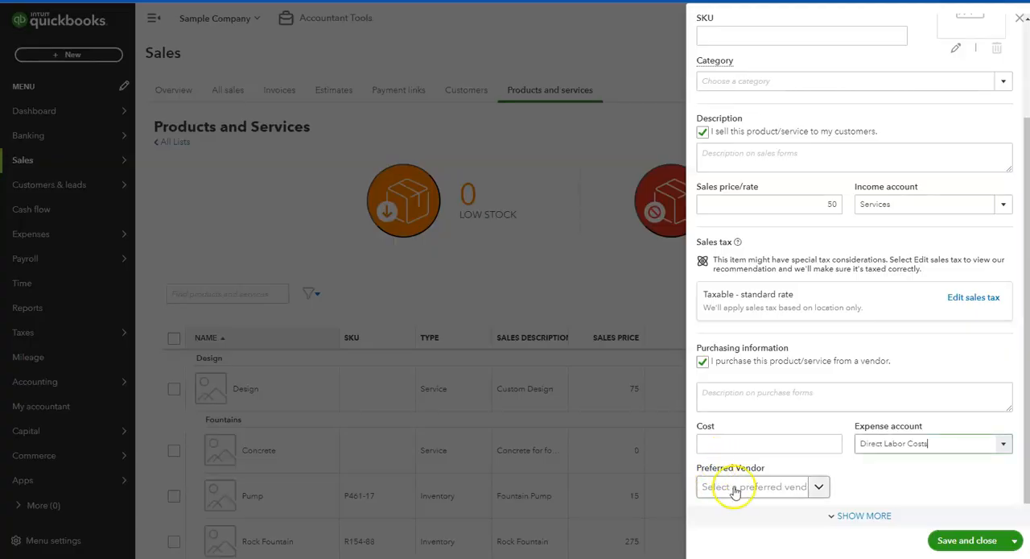
Set the service's purchase cost to 25 and save and close the item.
click(756, 442)
text(25)
key(Tab)
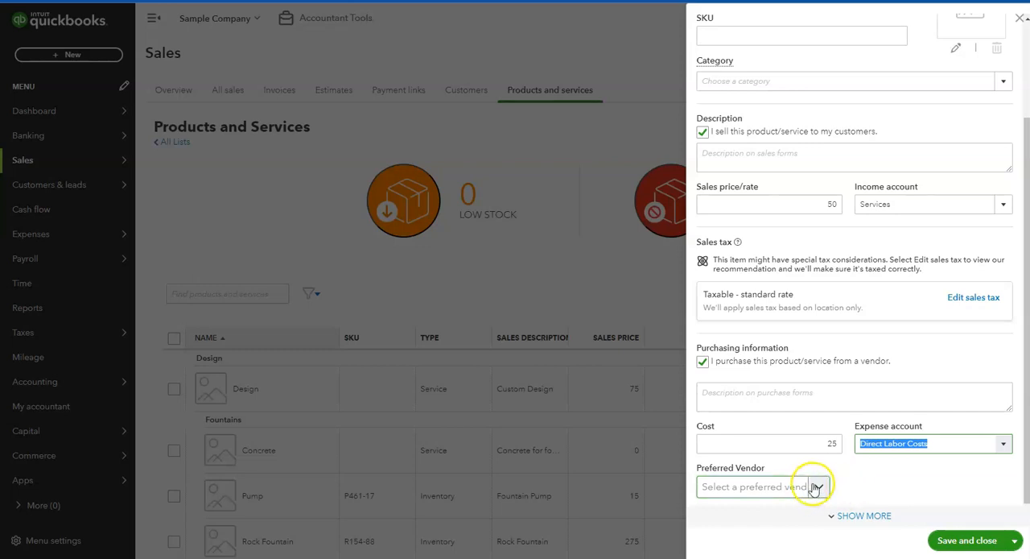
click(965, 541)
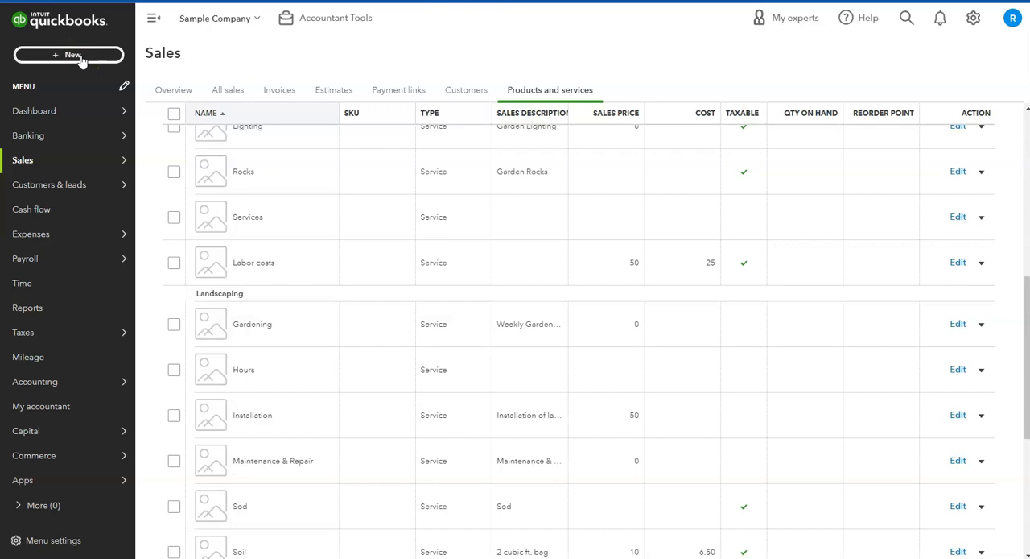
Start a new invoice for the customer Amy's Bird Sanctuary.
click(81, 56)
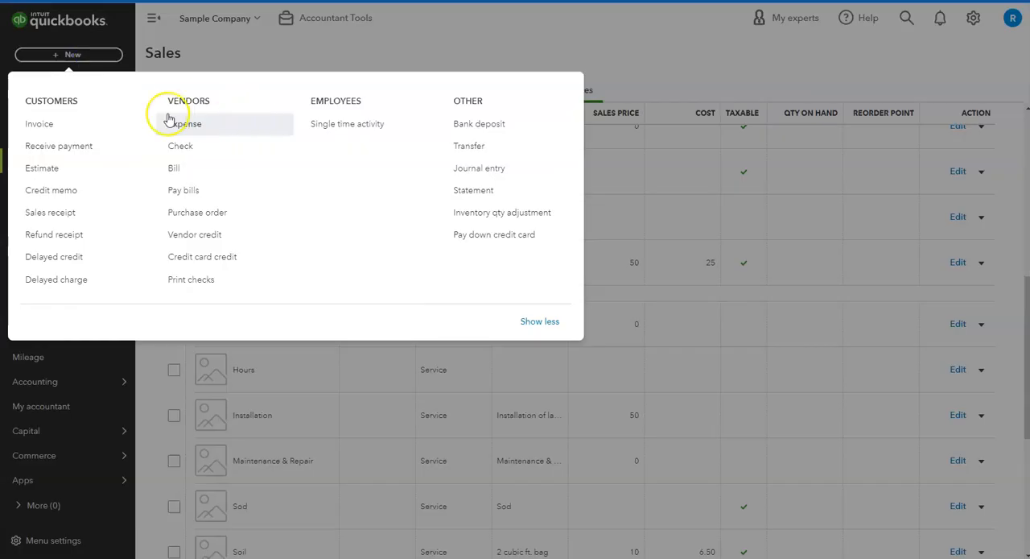
click(72, 129)
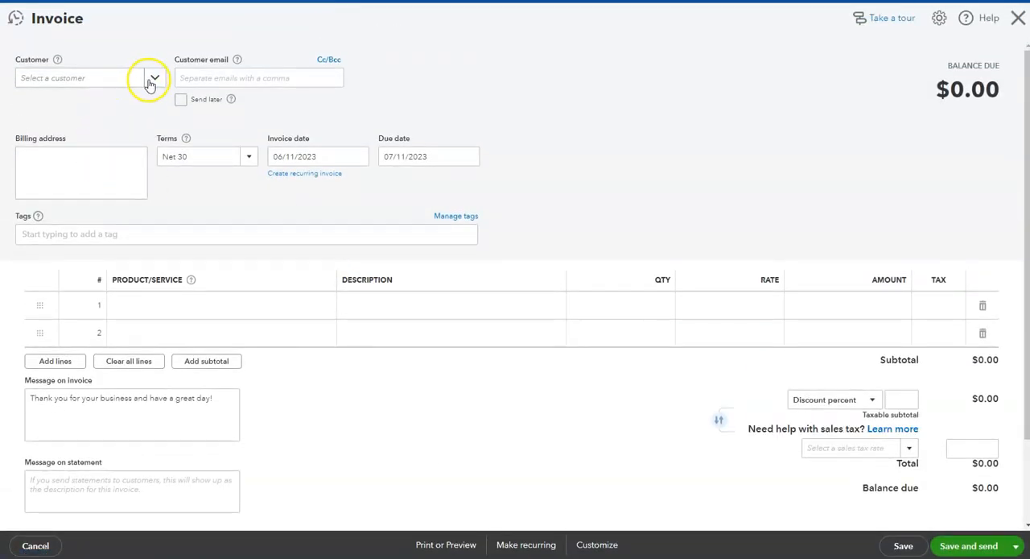
click(156, 81)
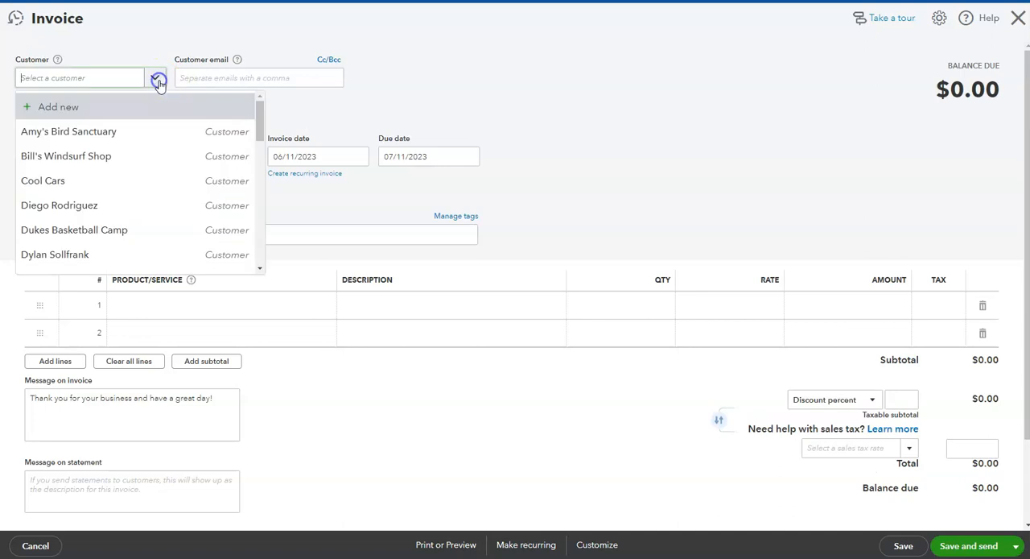
click(129, 138)
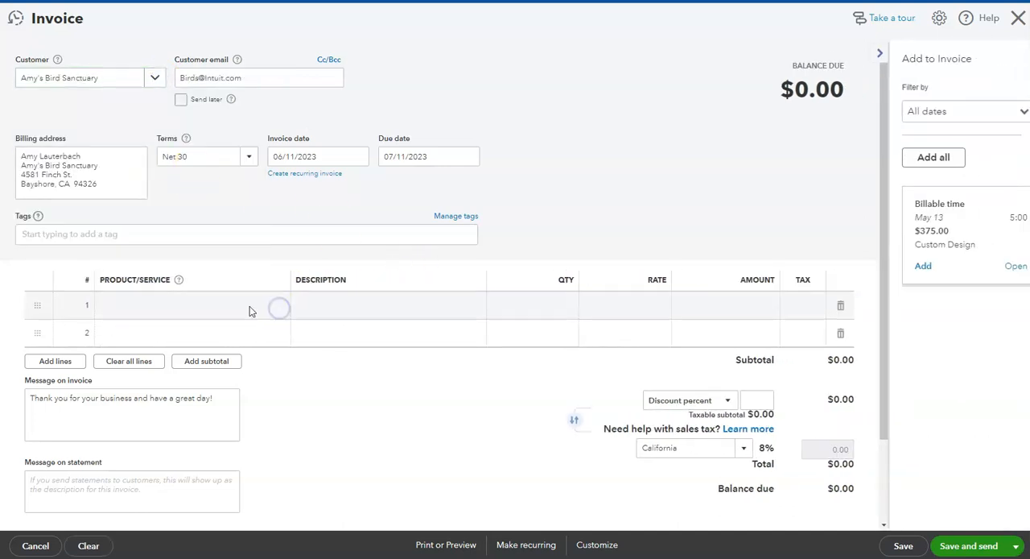
Add the Labor costs service to the first invoice line with a quantity of 20.
click(251, 310)
text(labo)
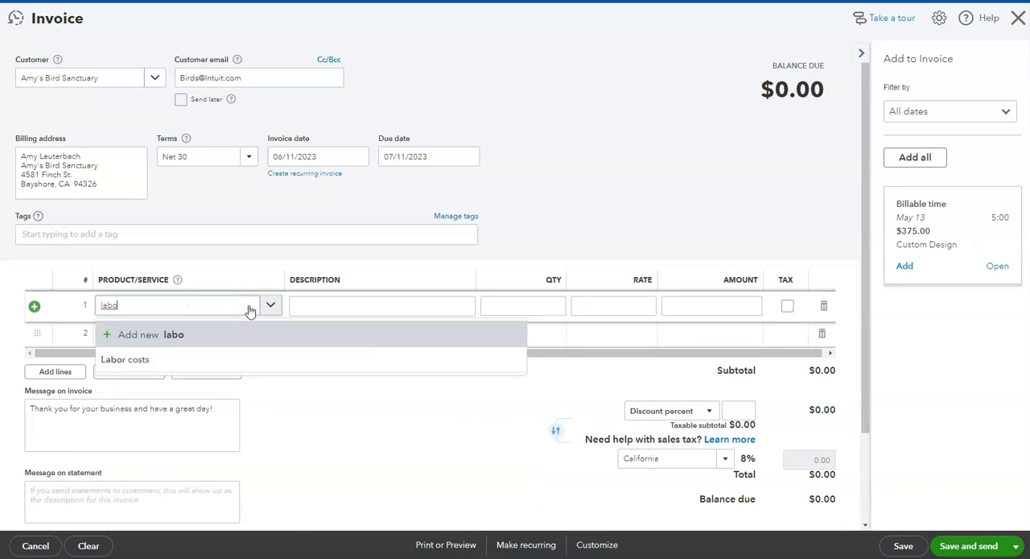
click(182, 358)
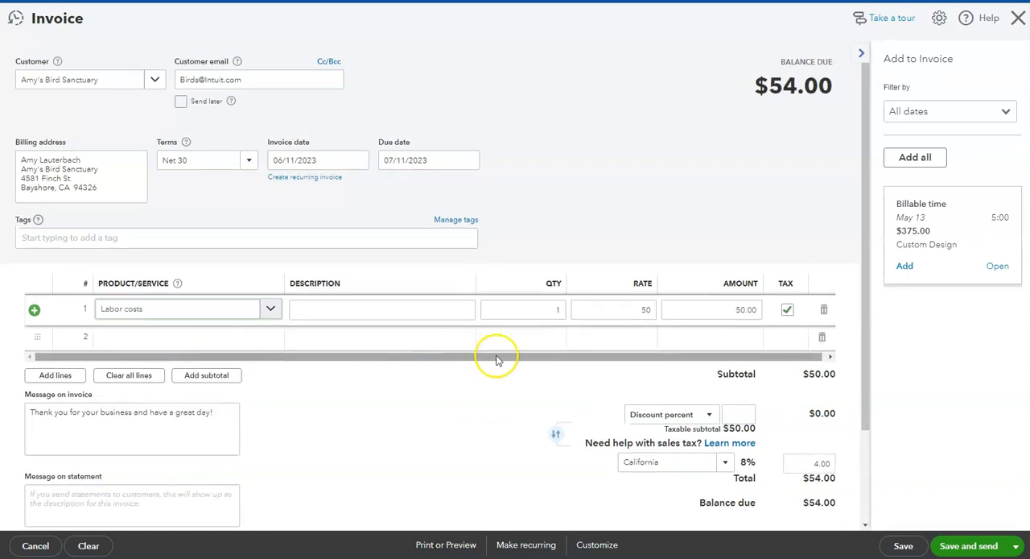
click(541, 308)
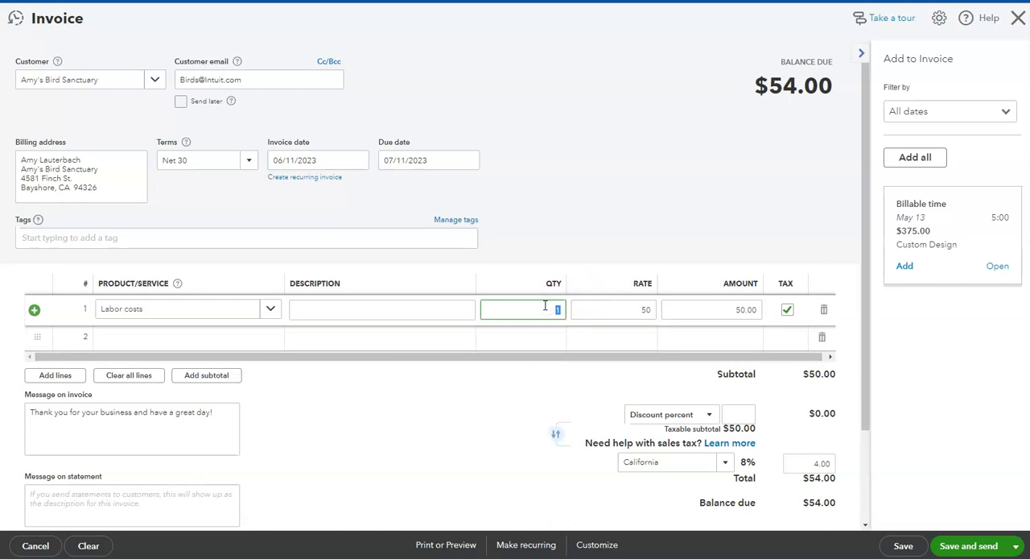
text(20)
key(Tab)
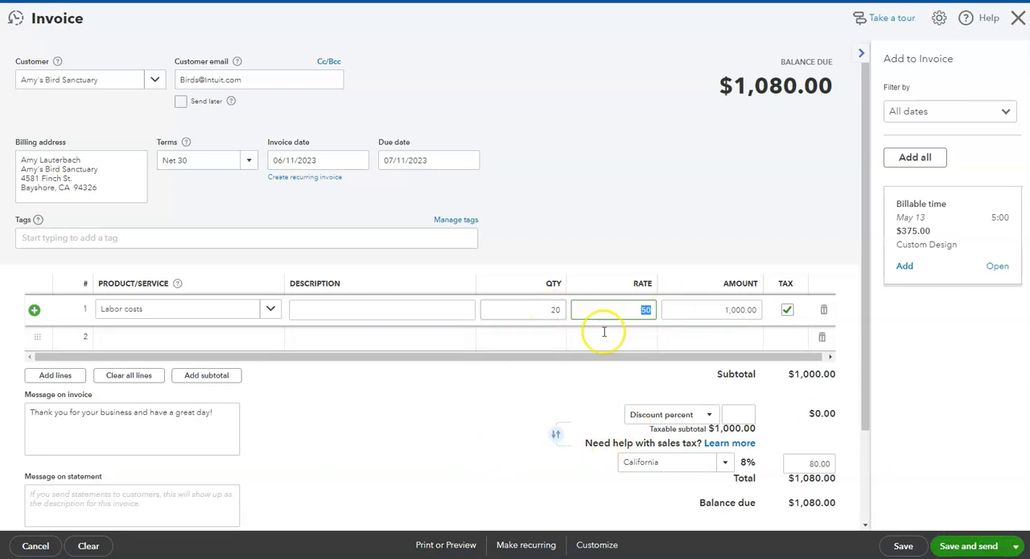
Save and close the invoice, and start a new vendor bill.
click(1016, 546)
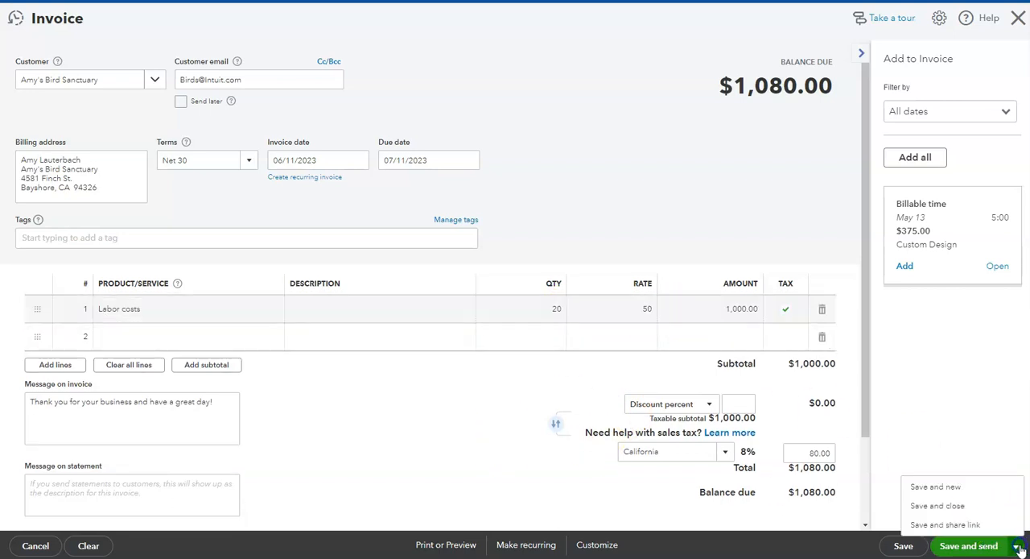
click(938, 506)
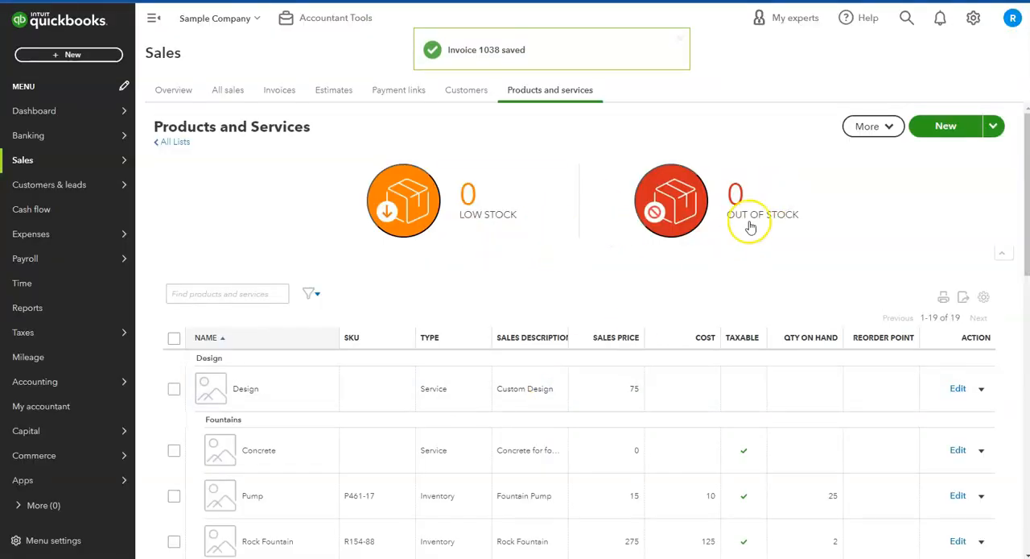
click(73, 53)
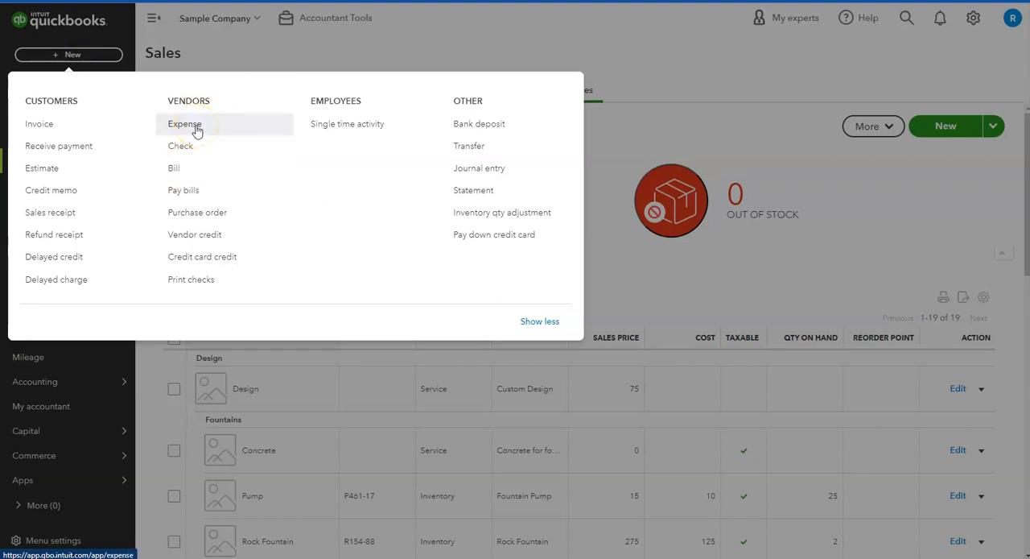
click(176, 167)
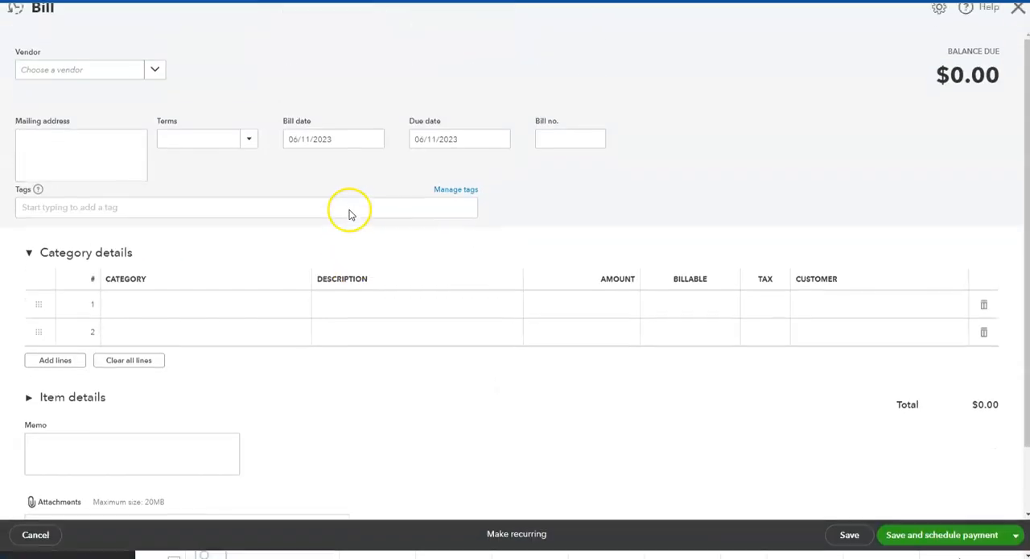
Choose Tim Philip Masonry as the bill's vendor and set the payment terms to Net 30.
click(155, 81)
scroll(121, 201, down, 5)
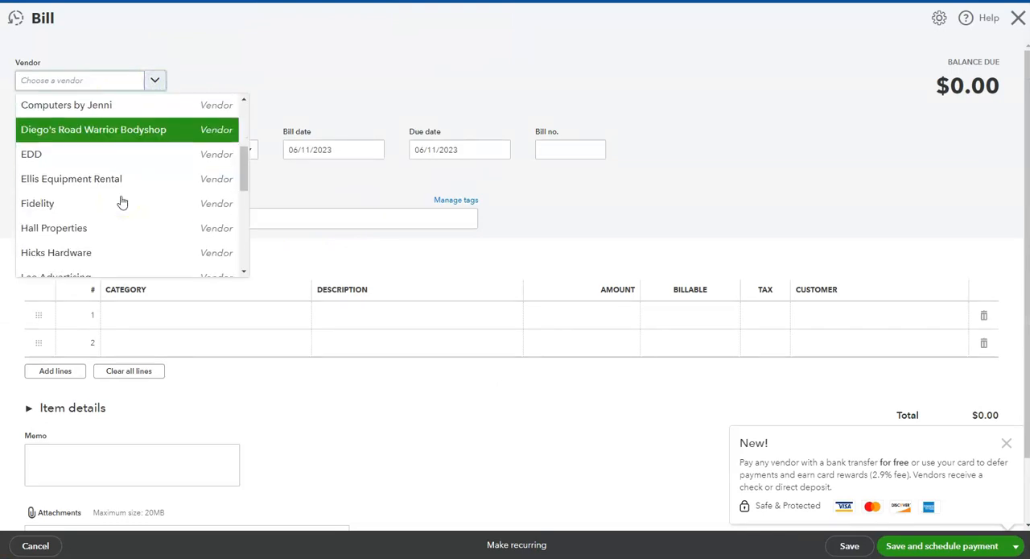
scroll(122, 201, down, 3)
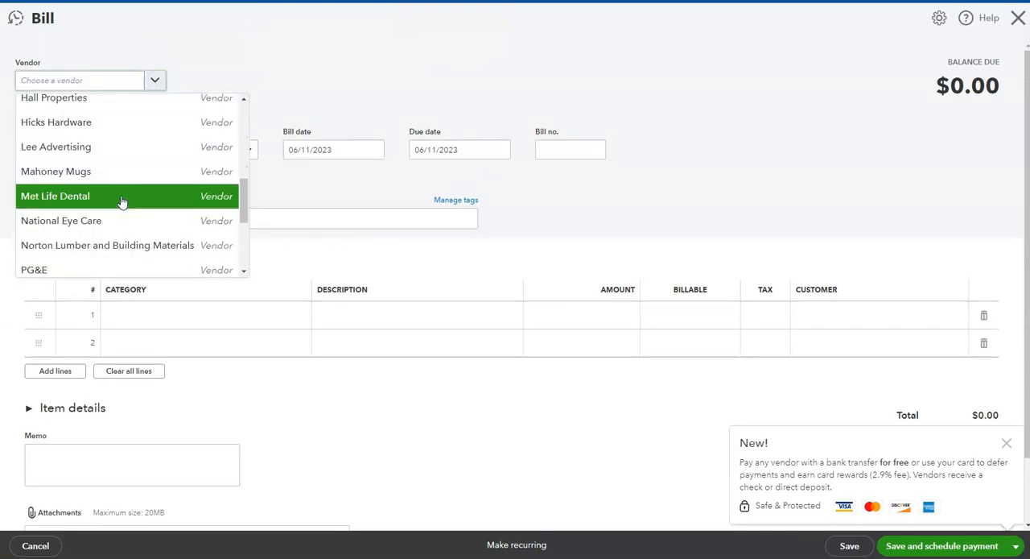
scroll(122, 202, down, 3)
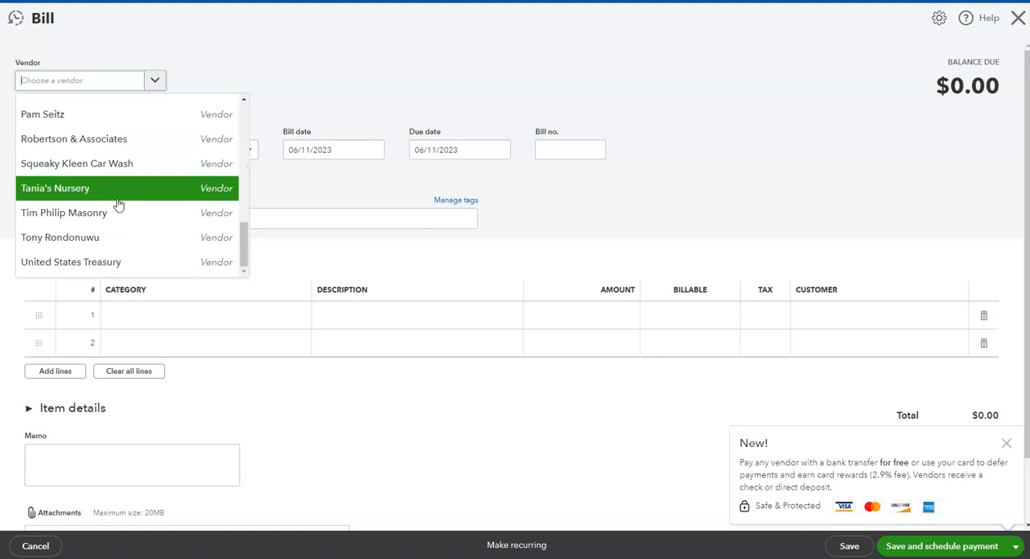
click(102, 214)
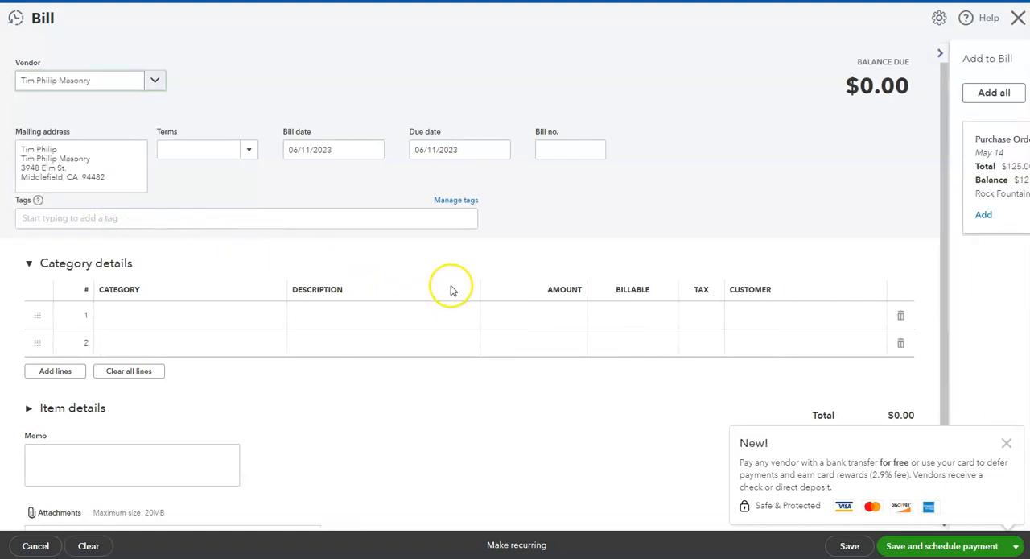
click(247, 150)
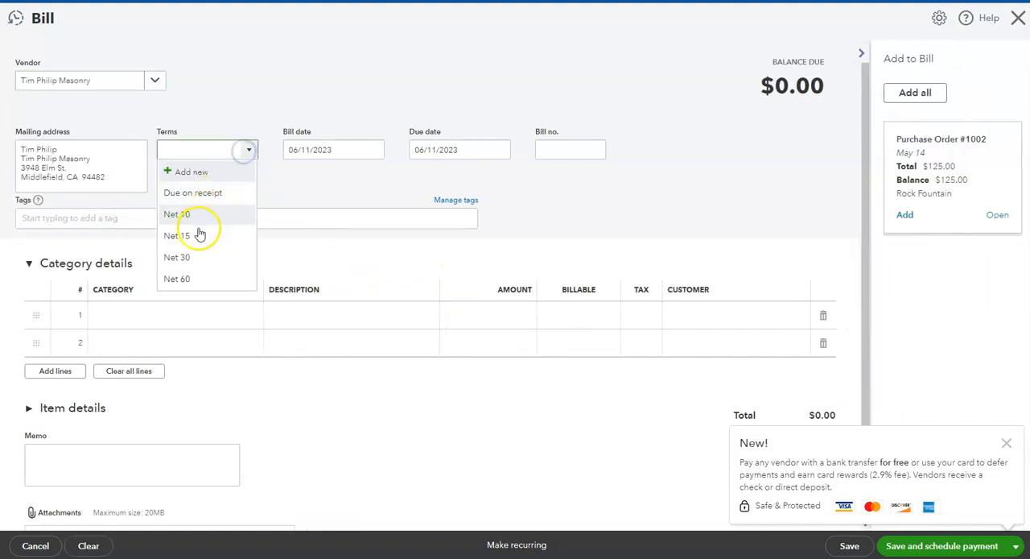
click(196, 256)
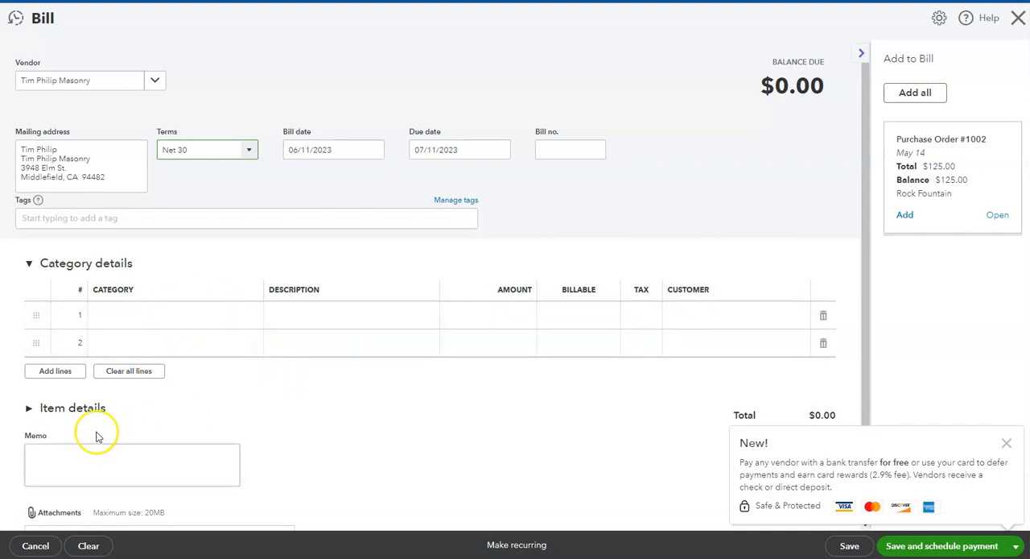
Expand the bill's item details and add the Labor costs service to the first line with a quantity of 20.
click(29, 408)
scroll(223, 403, down, 2)
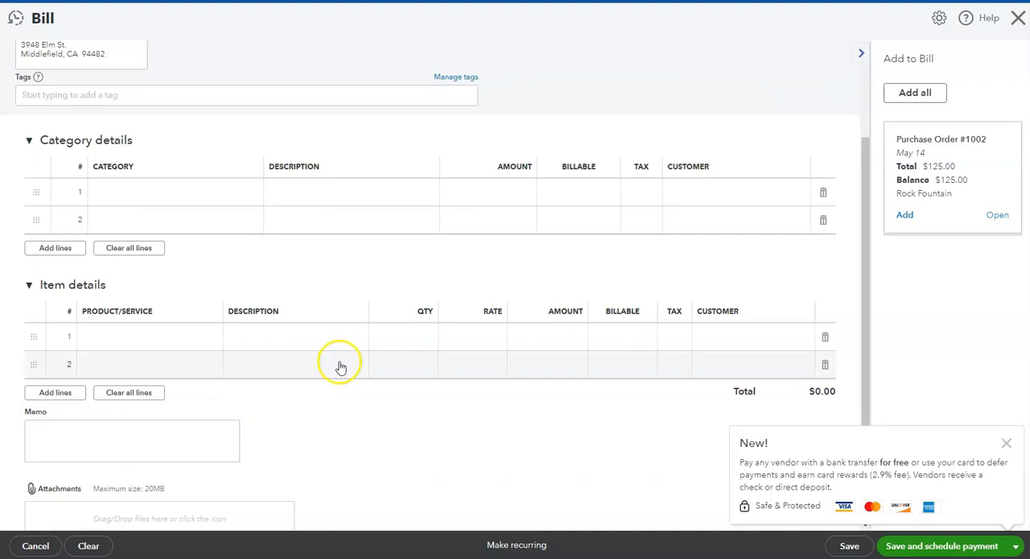
click(196, 343)
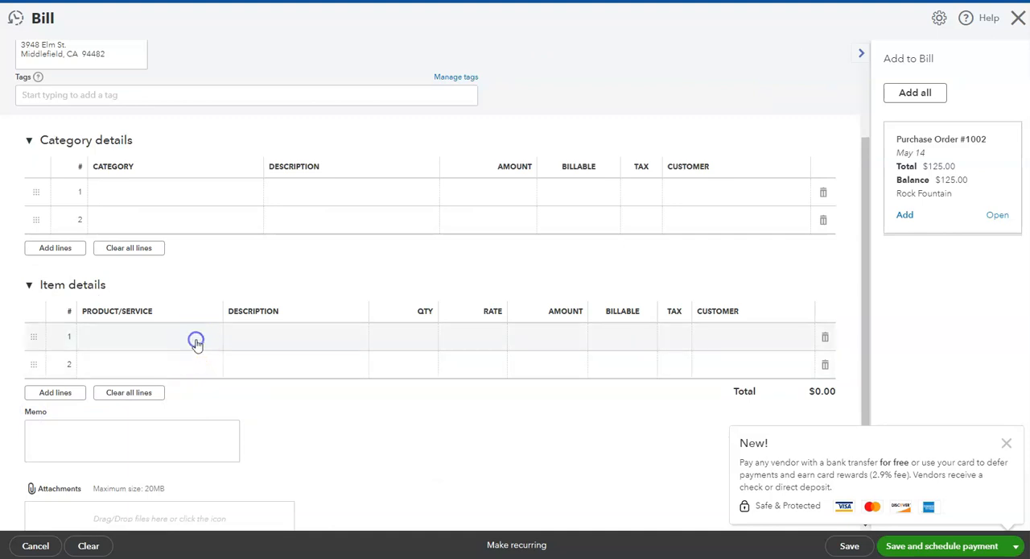
click(131, 338)
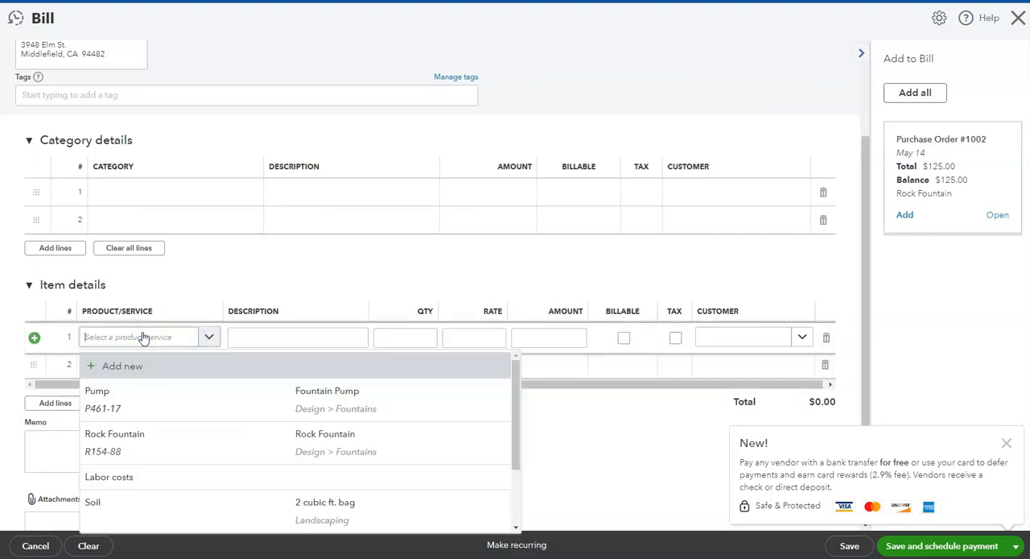
text(labor)
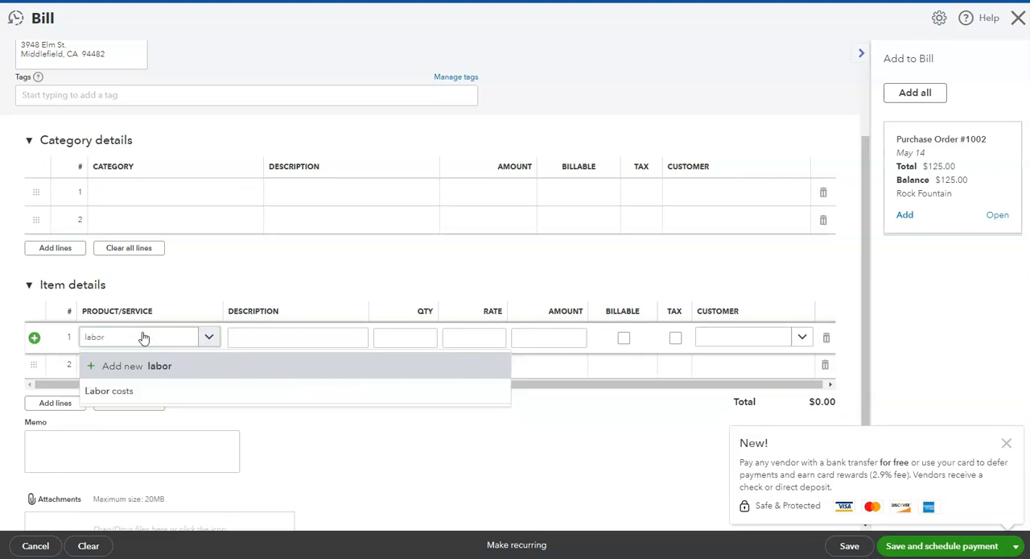
click(147, 390)
click(415, 336)
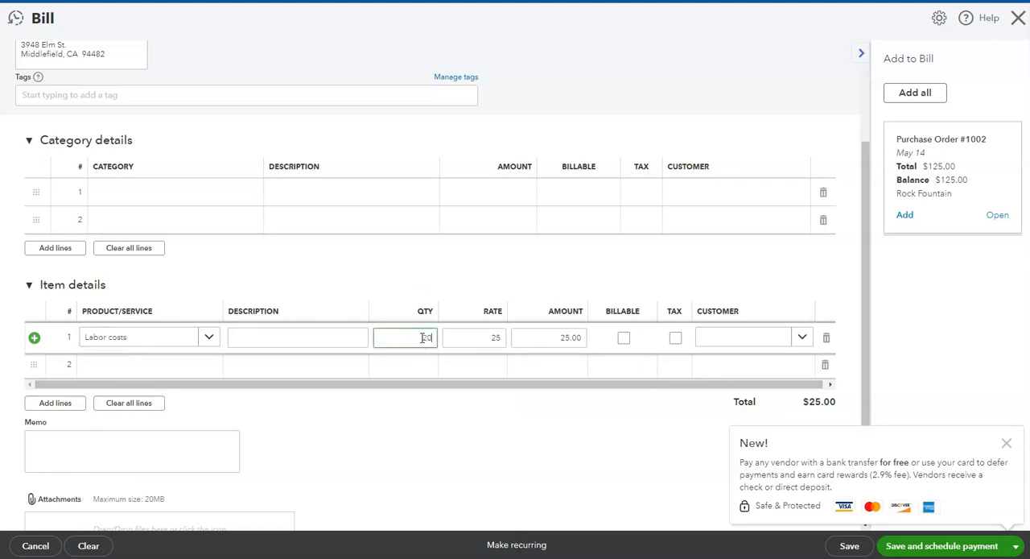
key(Tab)
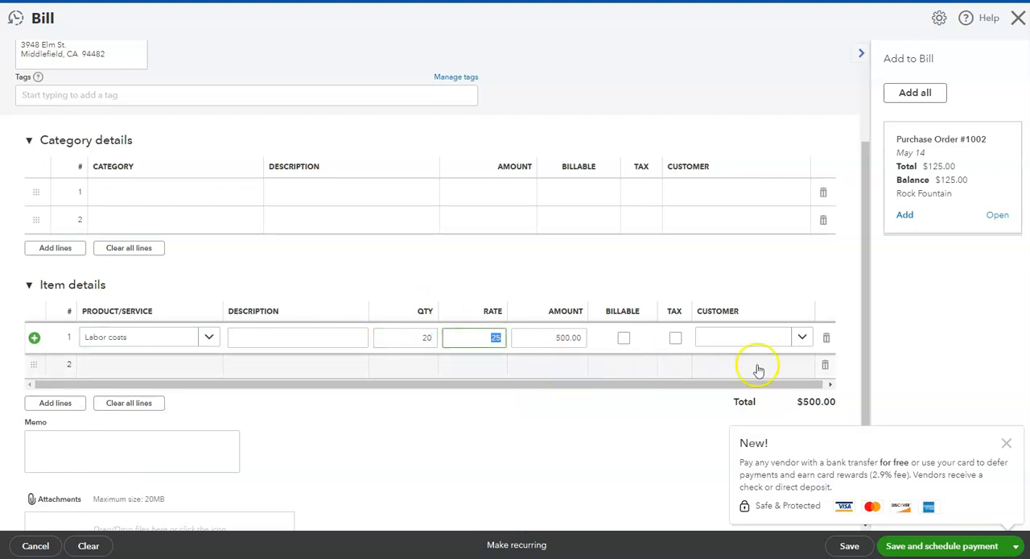
Assign the Labor costs line to the customer Amy's Bird Sanctuary and save the bill.
click(803, 337)
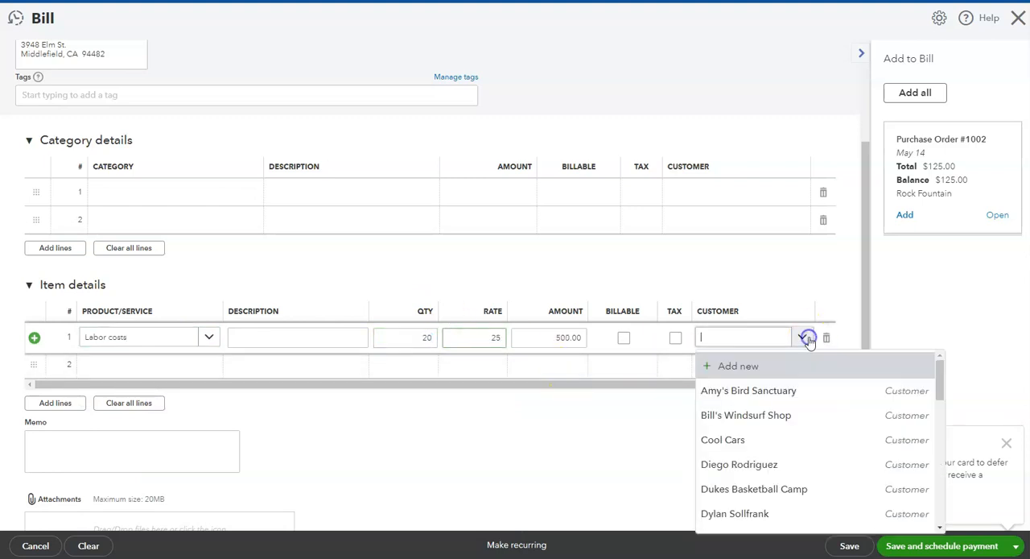
click(789, 390)
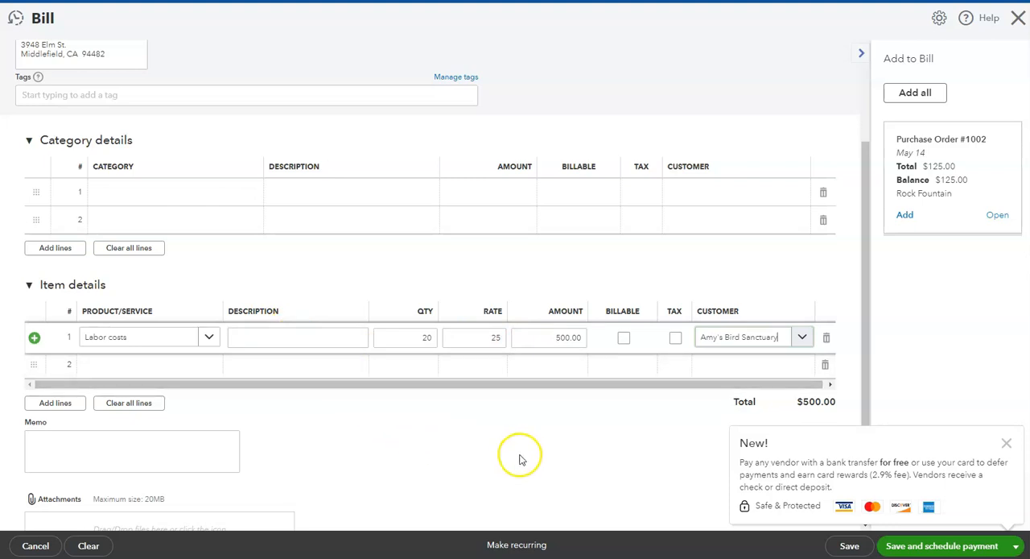
click(1016, 545)
click(918, 527)
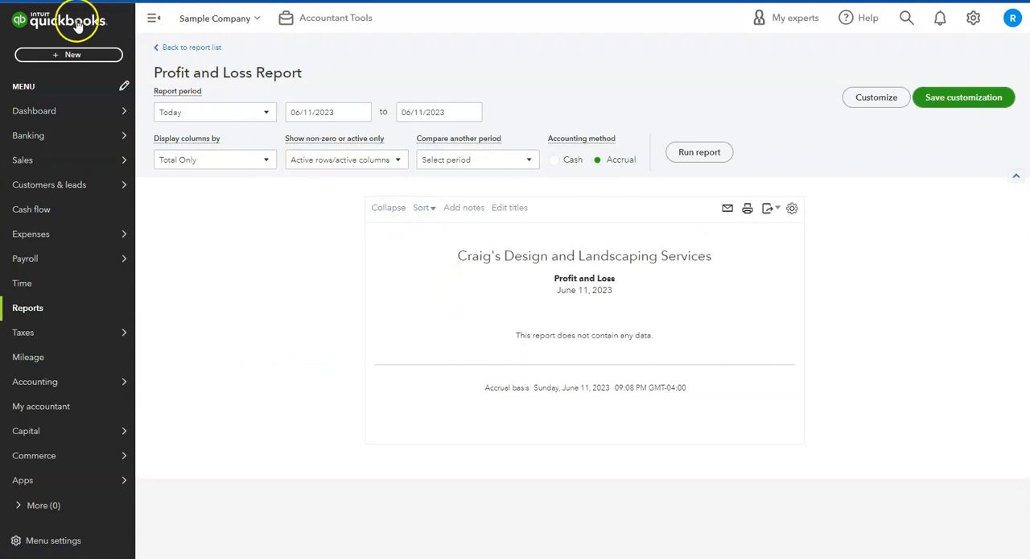
Reload the Profit and Loss report to bring in the new invoice and bill.
key(F5)
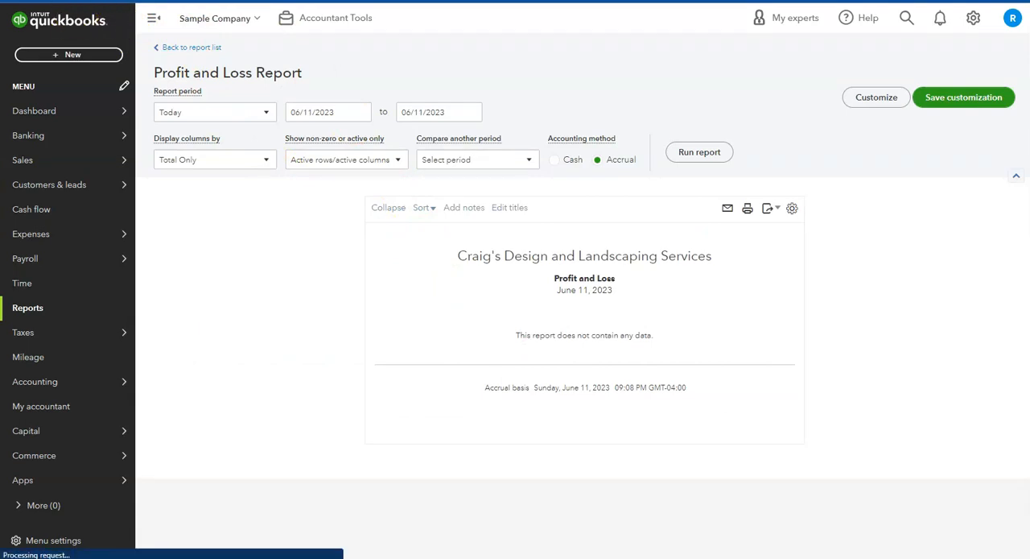